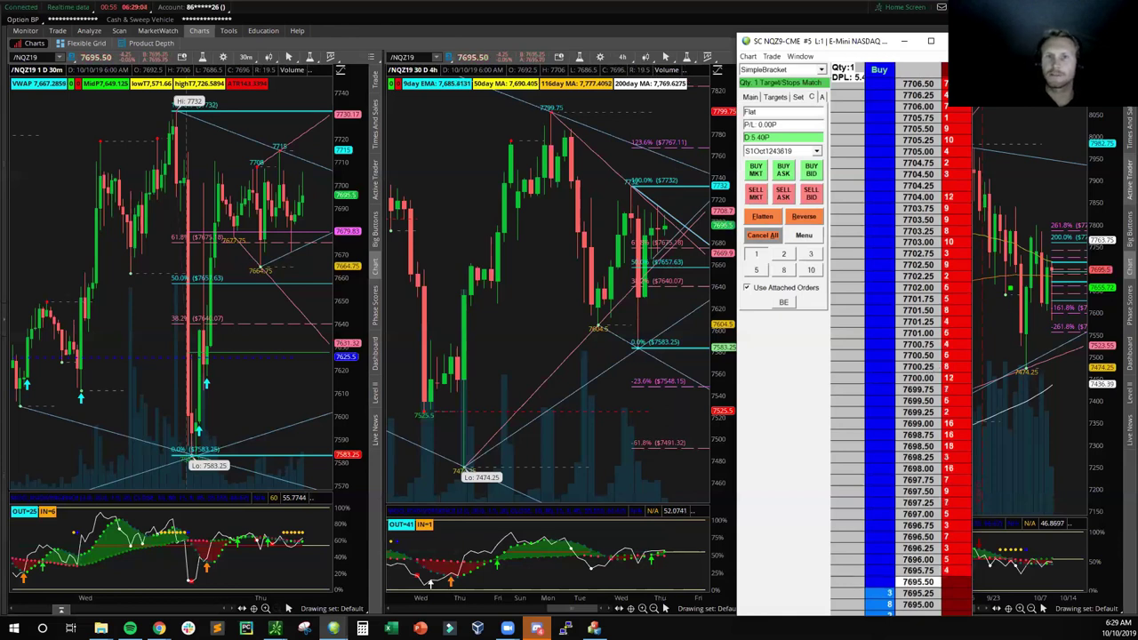
Step: Switch to Sierra Chart and buy one NQ contract at 7693.00 with a bracket
{"action": "key", "text": "alt+Tab"}
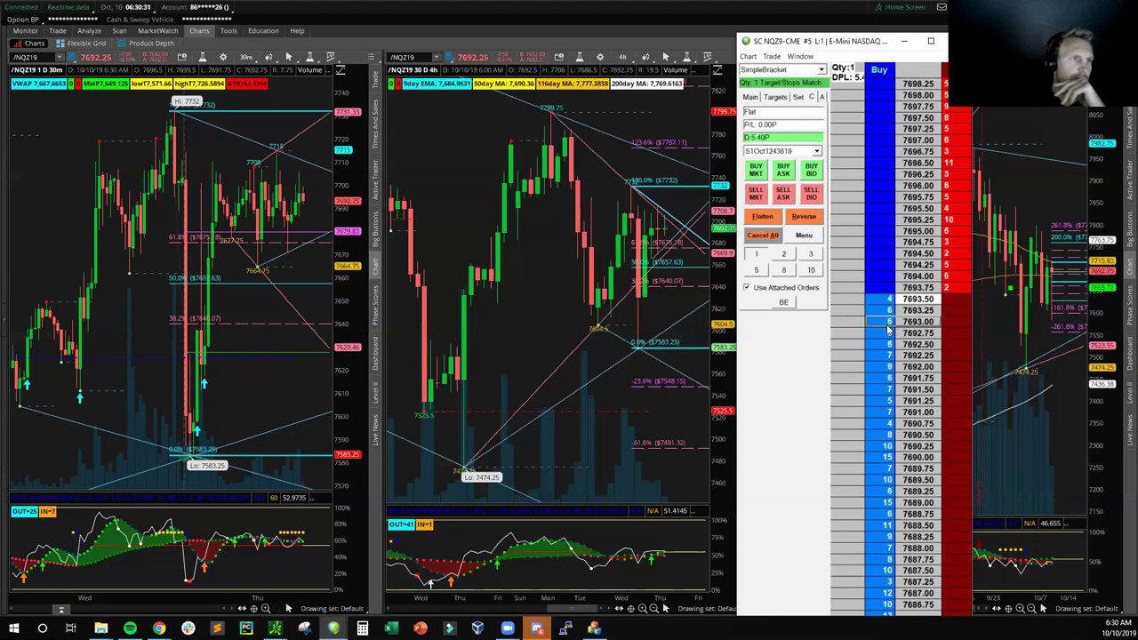
{"action": "left_click", "coordinate": [887, 323]}
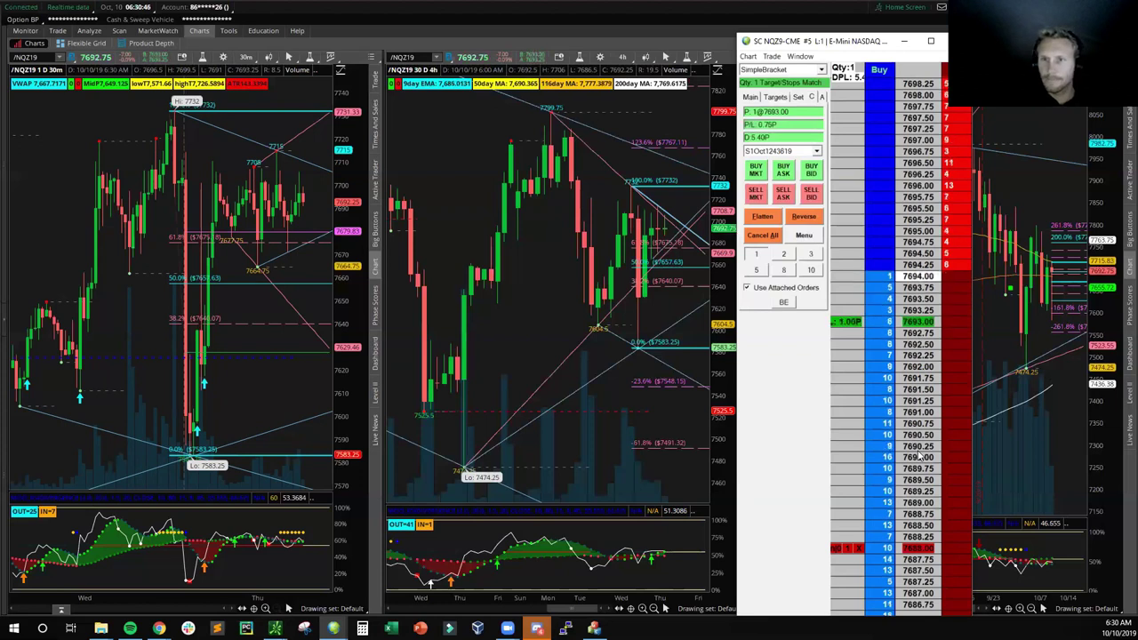
{"action": "scroll", "coordinate": [919, 382], "scroll_direction": "up", "scroll_amount": 3}
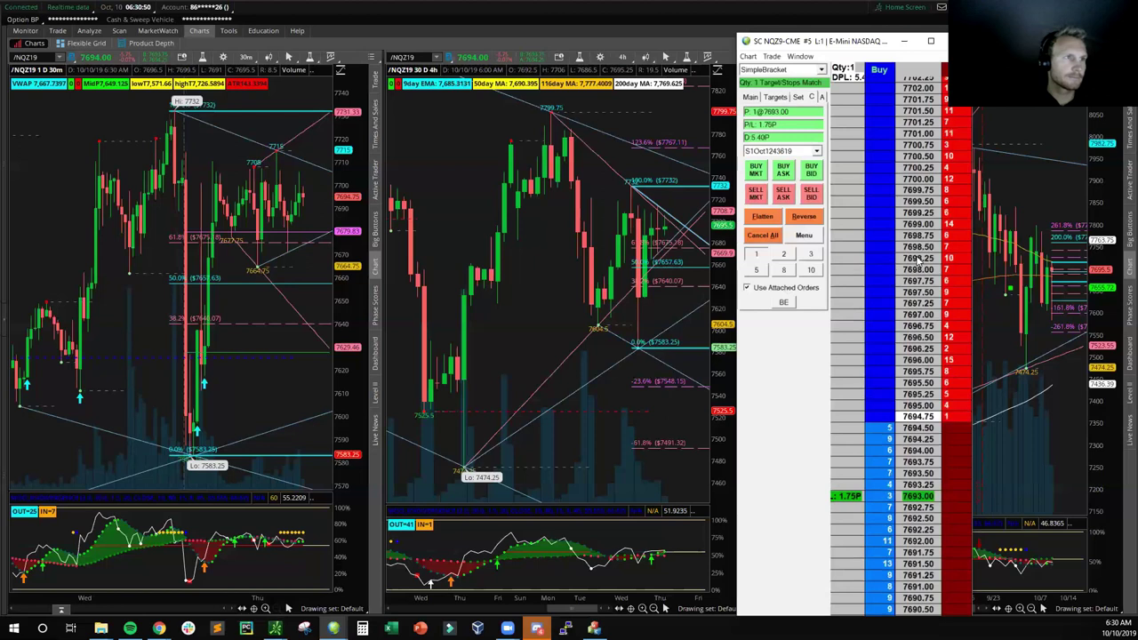
{"action": "scroll", "coordinate": [889, 213], "scroll_direction": "up", "scroll_amount": 3}
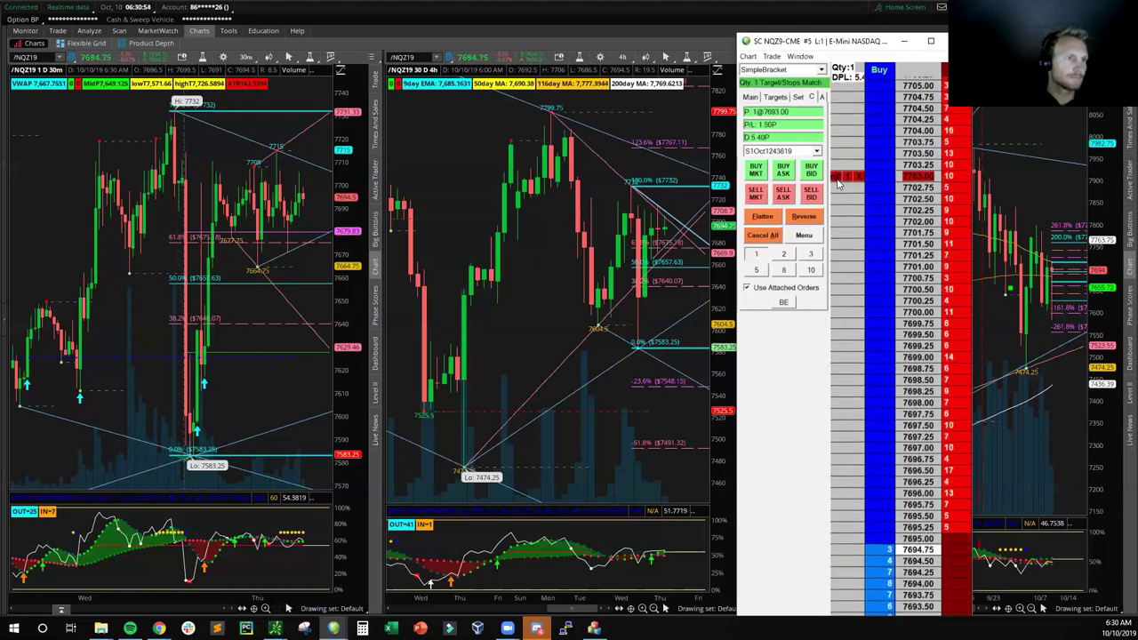
Step: Work the bracket: target to 7699.75, stop up to 7691.50 then 7694.00, exit 7698.00, target 7699.00
{"action": "left_click_drag", "start_coordinate": [837, 181], "coordinate": [858, 405]}
{"action": "scroll", "coordinate": [921, 448], "scroll_direction": "down", "scroll_amount": 6}
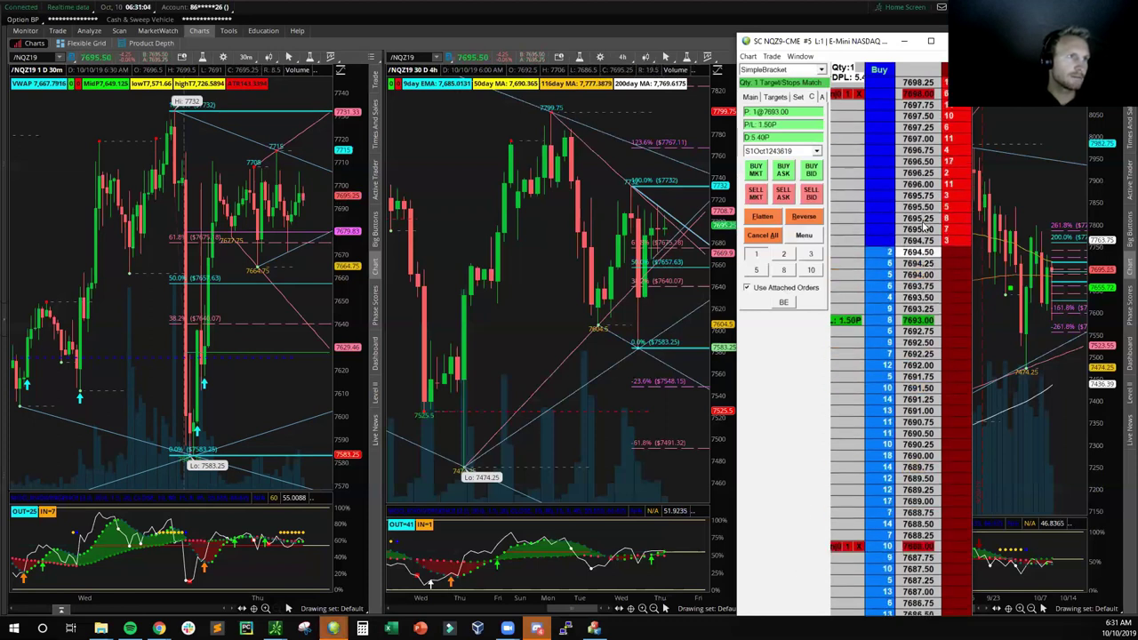
{"action": "left_click_drag", "start_coordinate": [858, 546], "coordinate": [846, 309]}
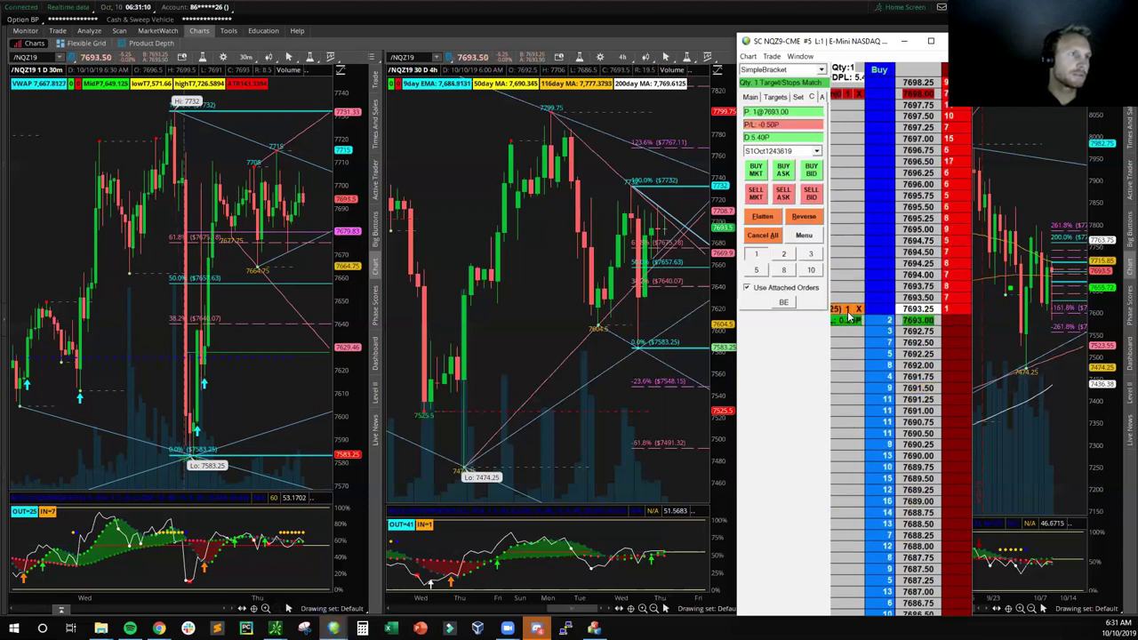
{"action": "left_click_drag", "start_coordinate": [849, 312], "coordinate": [858, 278]}
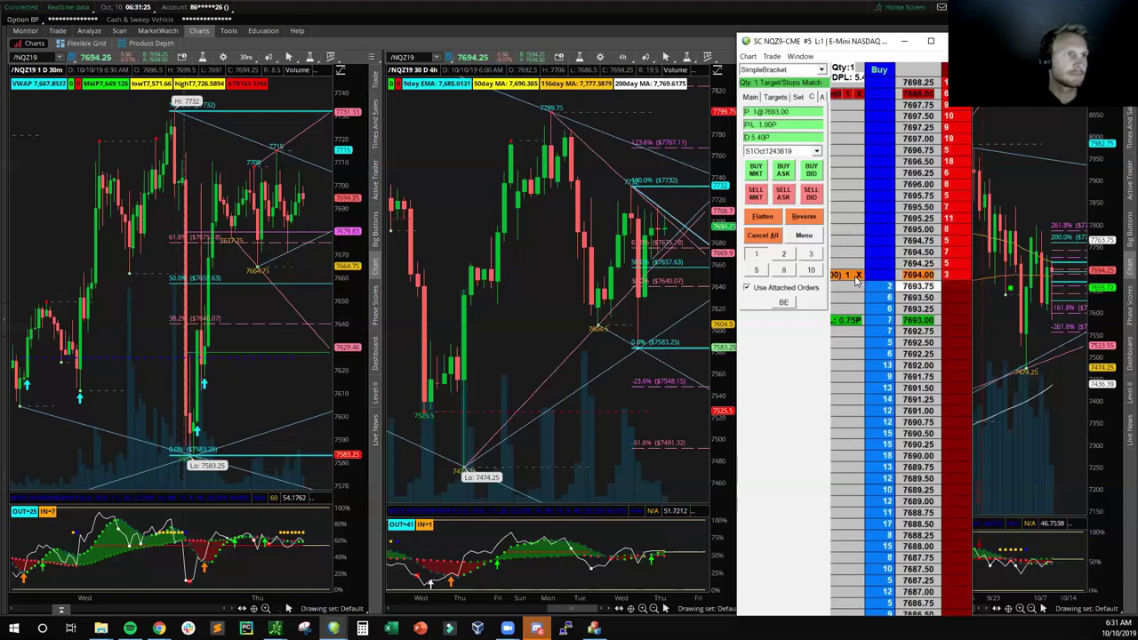
{"action": "left_click_drag", "start_coordinate": [856, 279], "coordinate": [846, 148]}
{"action": "scroll", "coordinate": [923, 248], "scroll_direction": "up", "scroll_amount": 2}
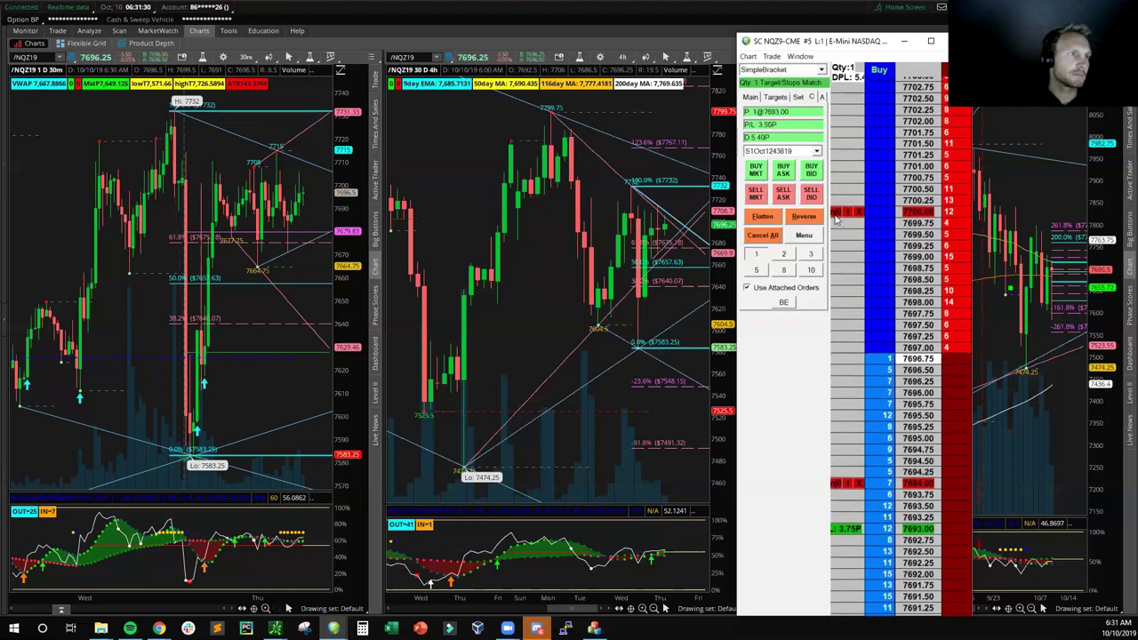
{"action": "left_click_drag", "start_coordinate": [844, 213], "coordinate": [852, 257]}
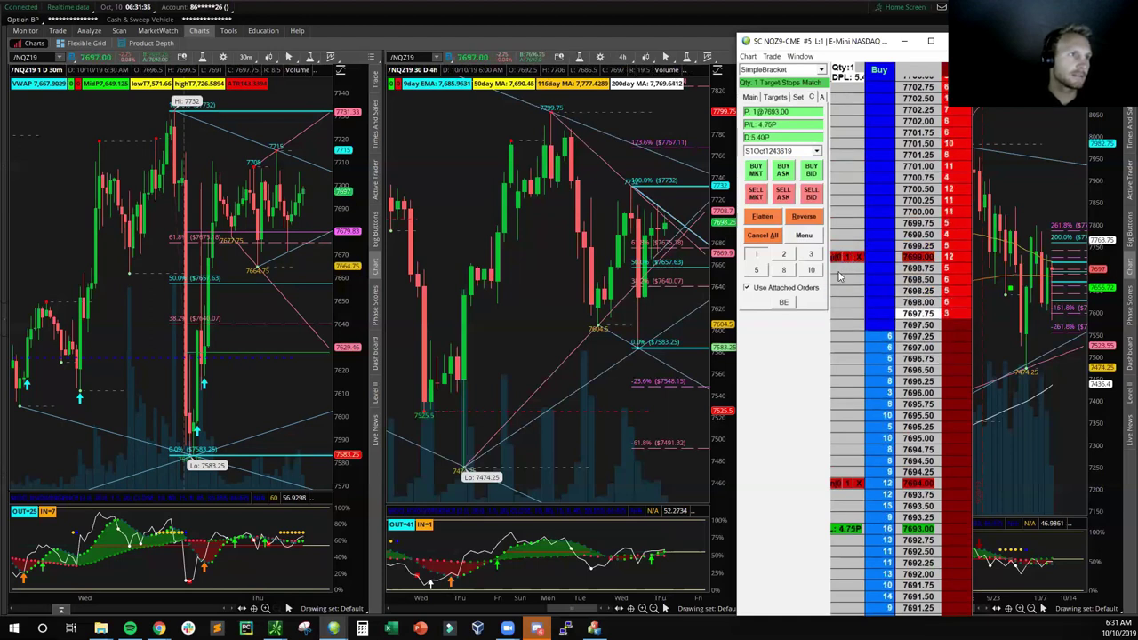
Step: Move the exit to 7698.25 to close the trade and cancel the leftover working orders
{"action": "left_click_drag", "start_coordinate": [843, 257], "coordinate": [834, 293]}
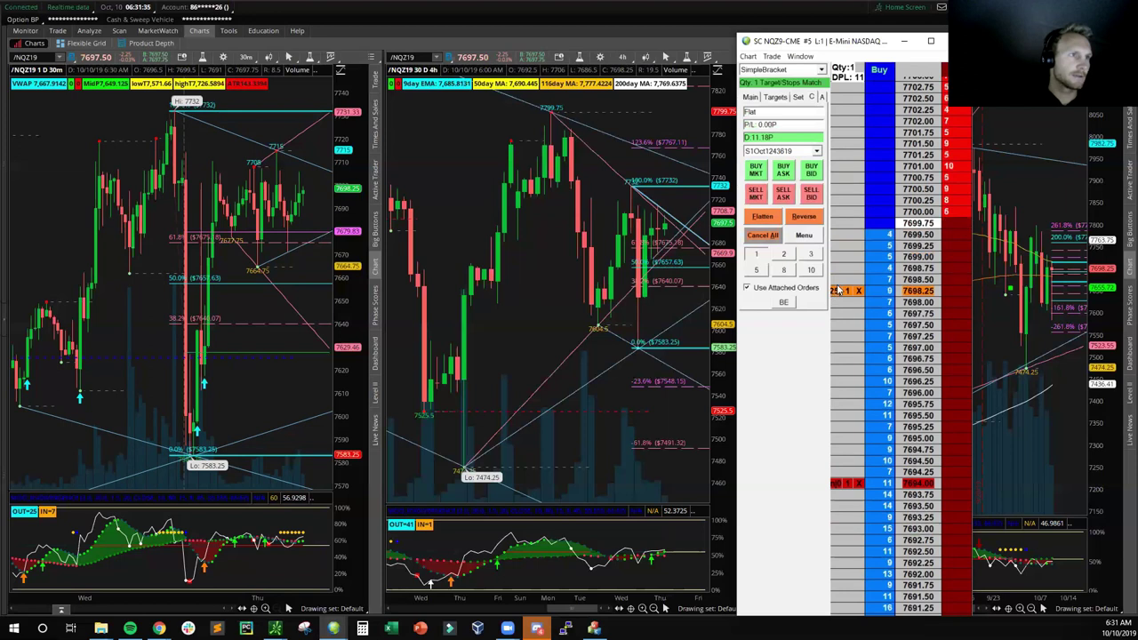
{"action": "left_click", "coordinate": [859, 291]}
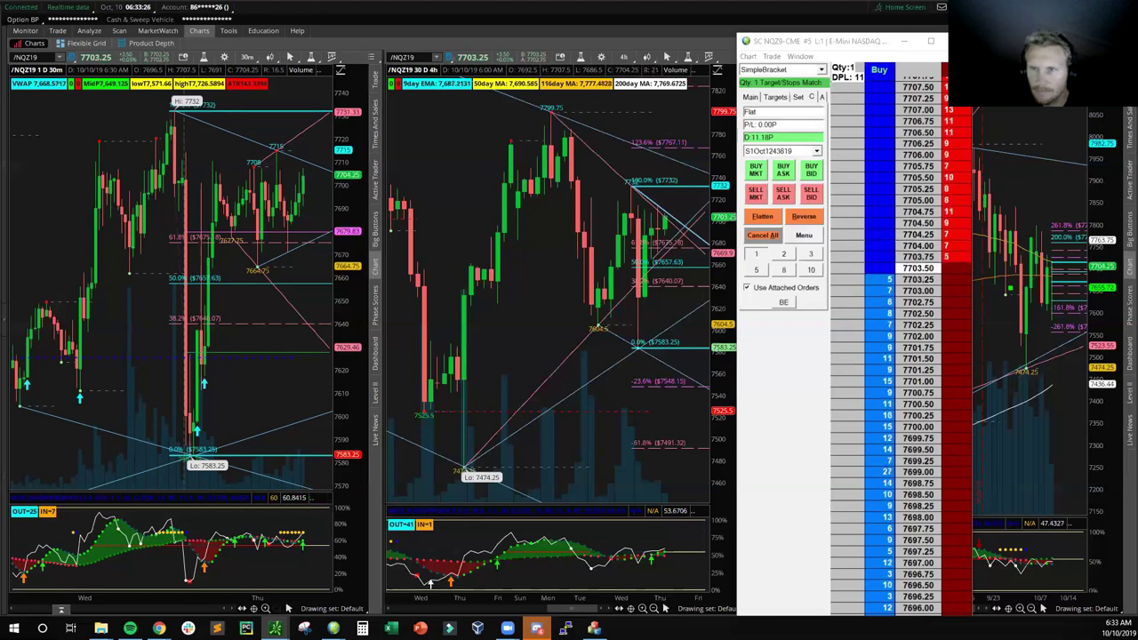
Step: Buy one NQ contract at 7701.00 with attached stop and target orders
{"action": "left_click", "coordinate": [888, 381]}
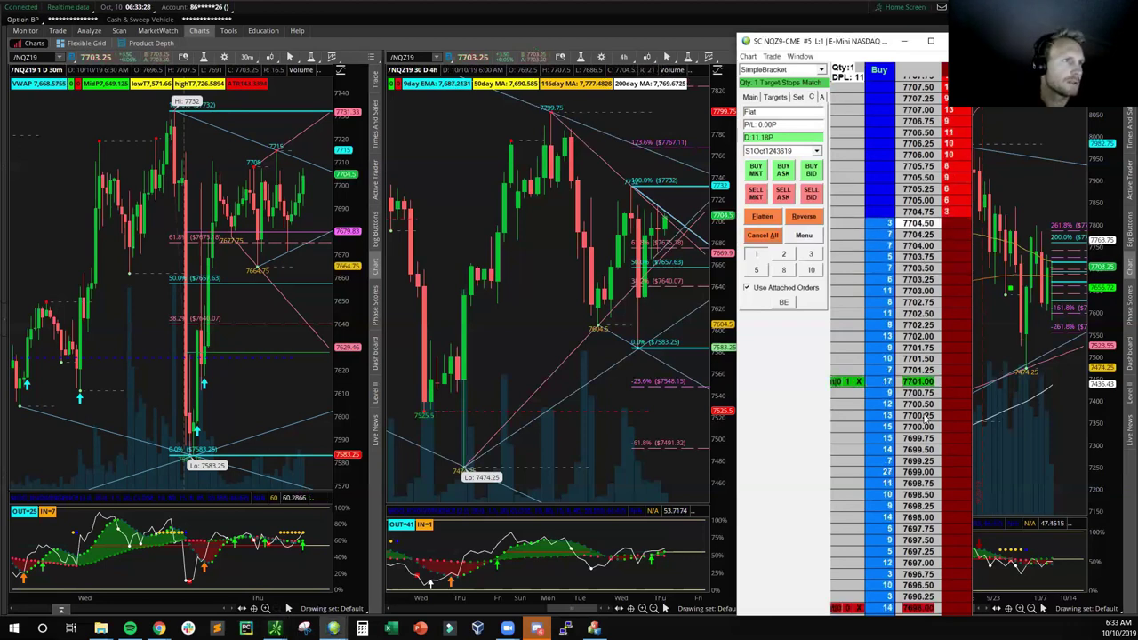
{"action": "scroll", "coordinate": [926, 416], "scroll_direction": "up", "scroll_amount": 2}
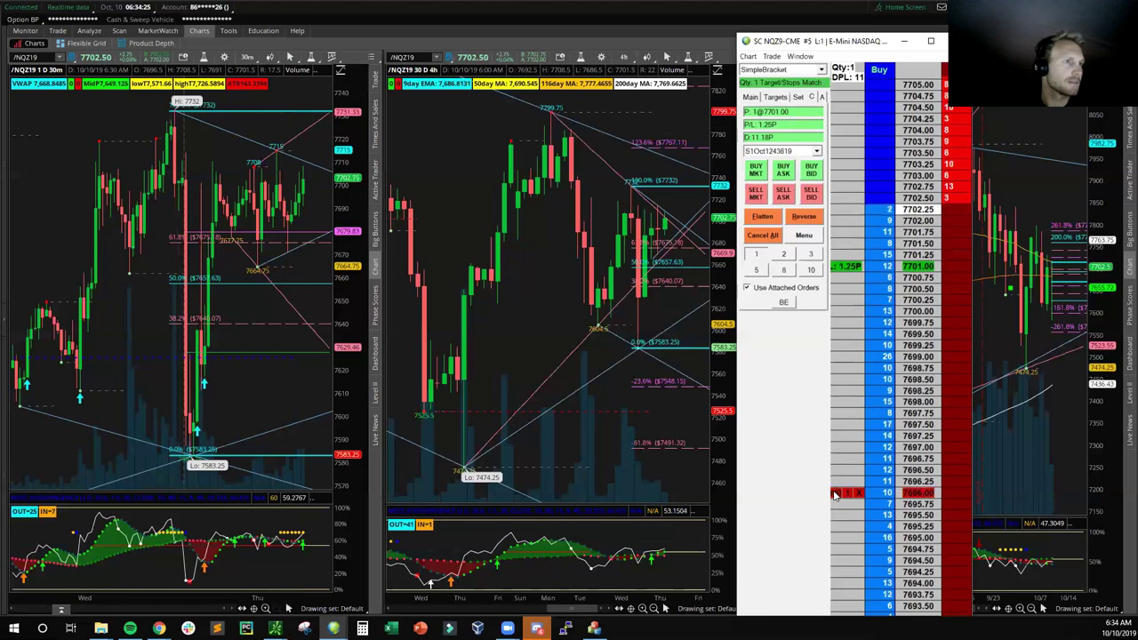
Step: Trail the stop up the ladder through 7701.75, 7703.00 and 7704.00 to 7706.00
{"action": "left_click_drag", "start_coordinate": [834, 495], "coordinate": [841, 220]}
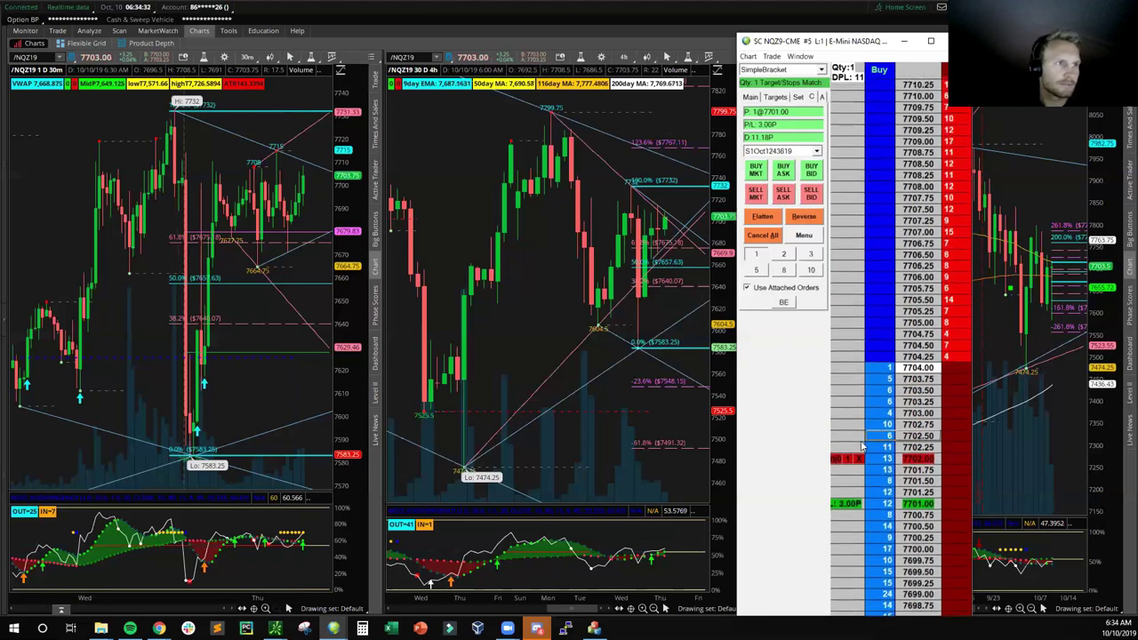
{"action": "left_click_drag", "start_coordinate": [834, 460], "coordinate": [834, 417]}
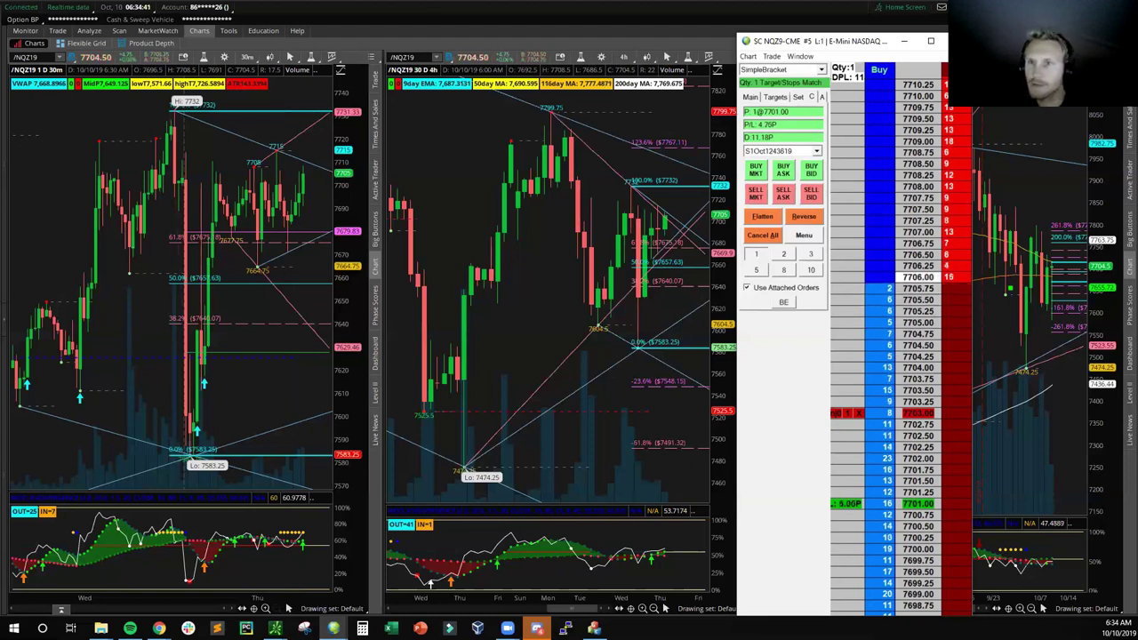
{"action": "left_click_drag", "start_coordinate": [840, 414], "coordinate": [841, 368]}
{"action": "scroll", "coordinate": [925, 353], "scroll_direction": "up", "scroll_amount": 5}
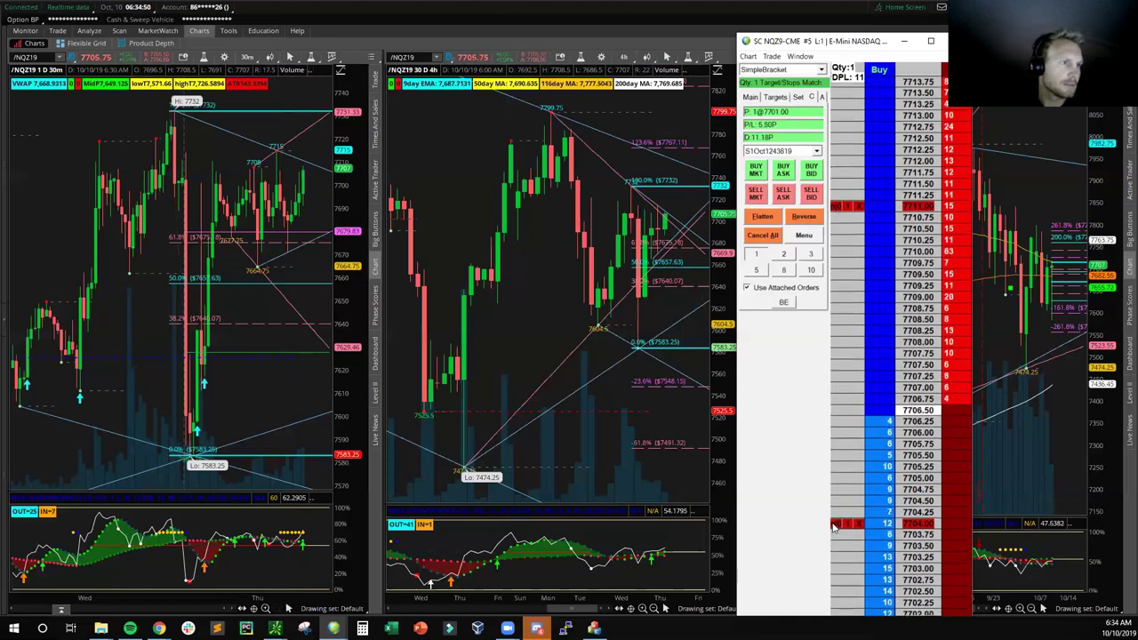
{"action": "left_click_drag", "start_coordinate": [845, 525], "coordinate": [849, 433]}
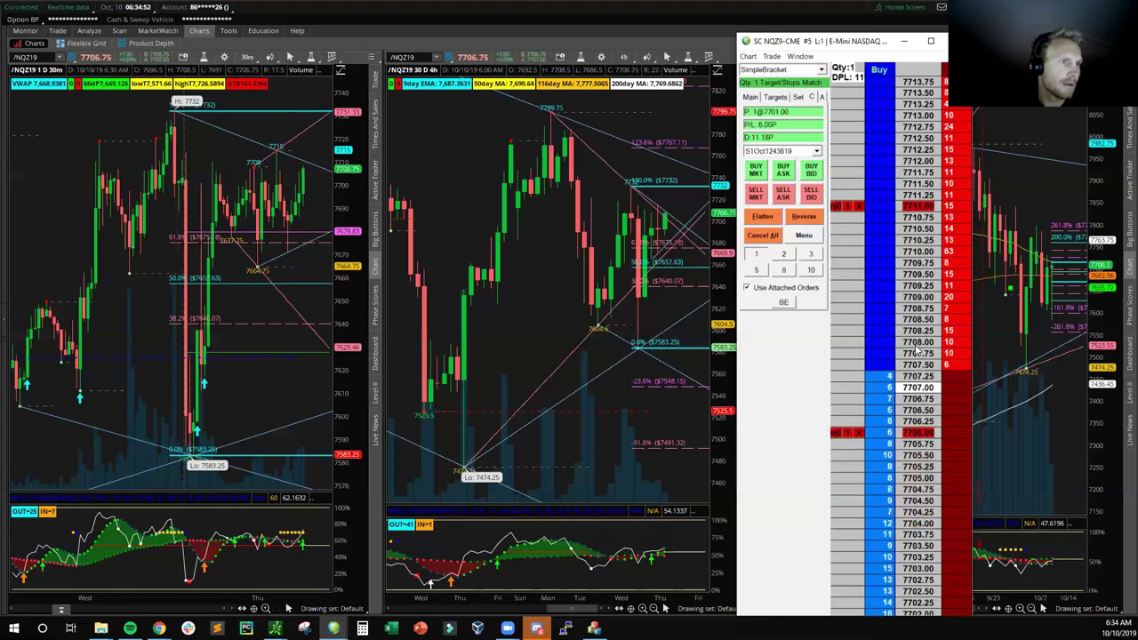
{"action": "scroll", "coordinate": [862, 320], "scroll_direction": "up", "scroll_amount": 2}
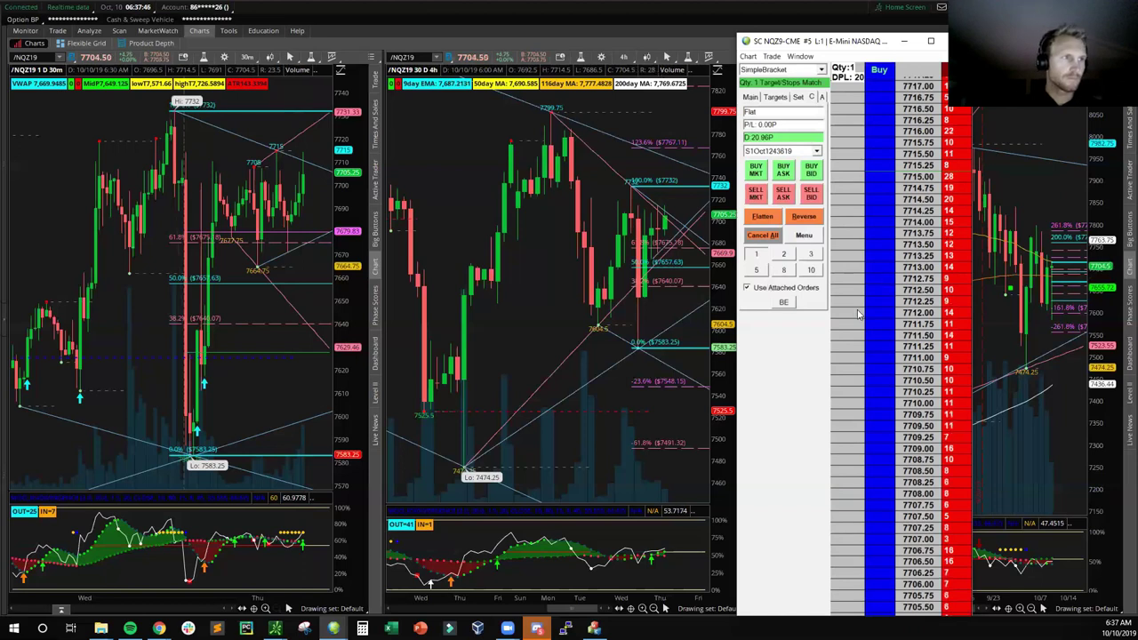
{"action": "scroll", "coordinate": [931, 341], "scroll_direction": "down", "scroll_amount": 8}
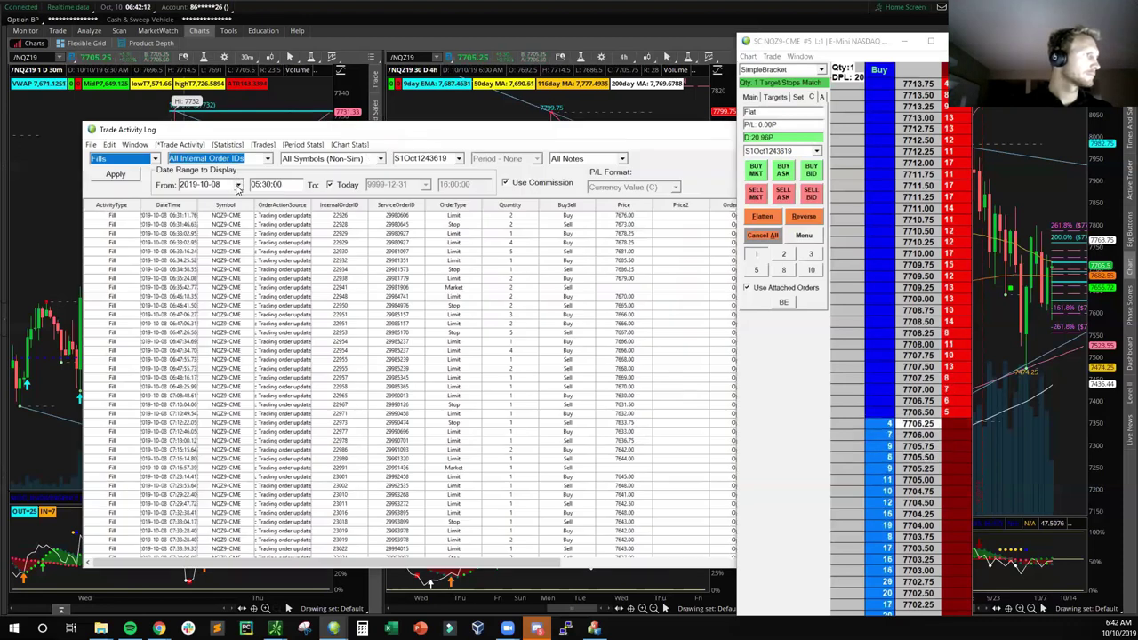
Step: Filter the Trade Activity Log to show fills starting from 2019-10-10
{"action": "left_click", "coordinate": [238, 184]}
{"action": "left_click", "coordinate": [222, 205]}
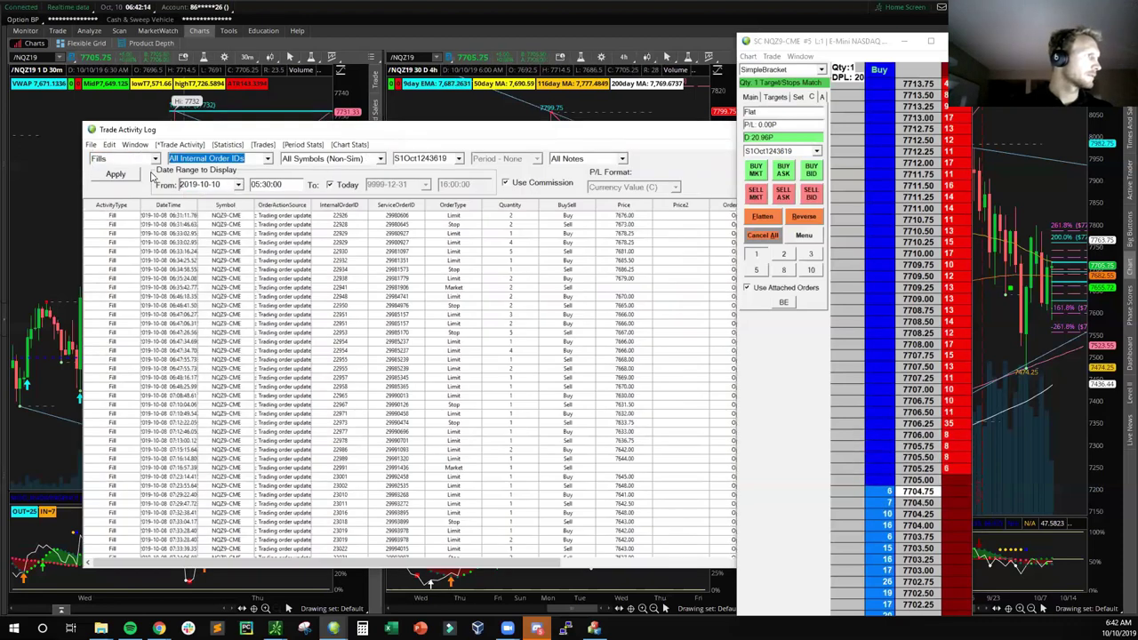
{"action": "left_click", "coordinate": [117, 174]}
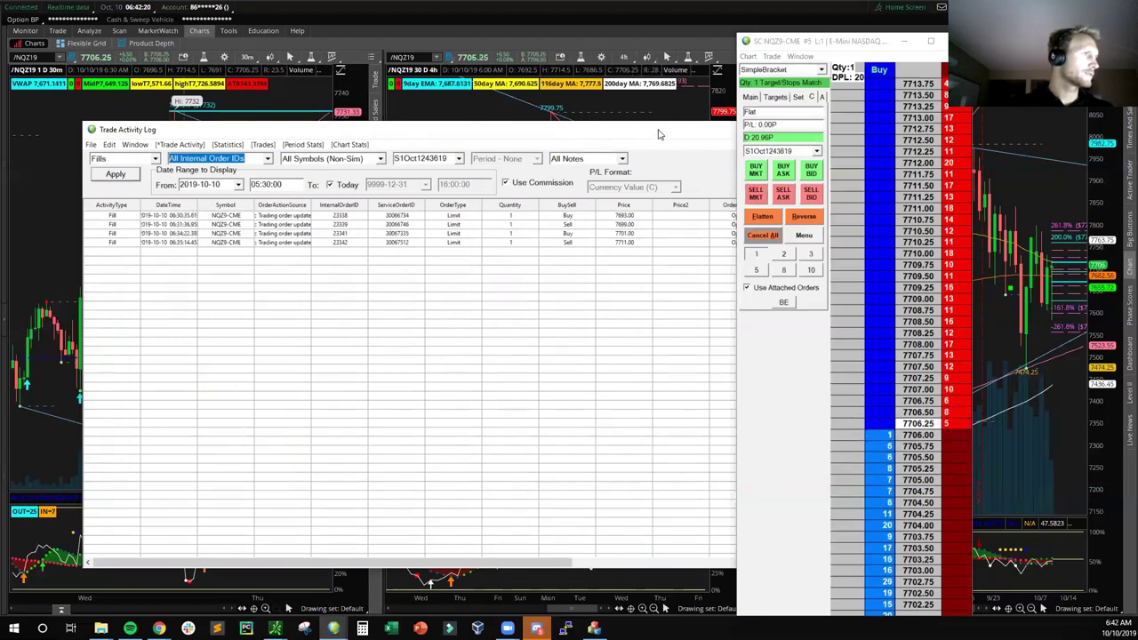
Step: Shift the log window left and display the trade statistics for those fills
{"action": "left_click_drag", "start_coordinate": [655, 131], "coordinate": [650, 133]}
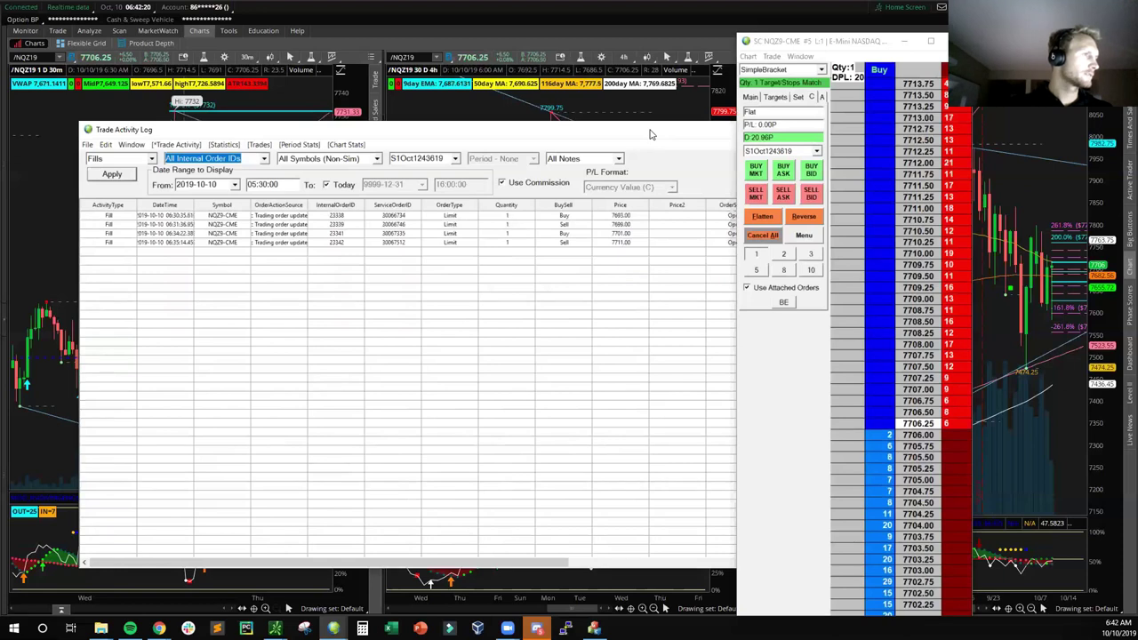
{"action": "left_click_drag", "start_coordinate": [593, 129], "coordinate": [530, 124]}
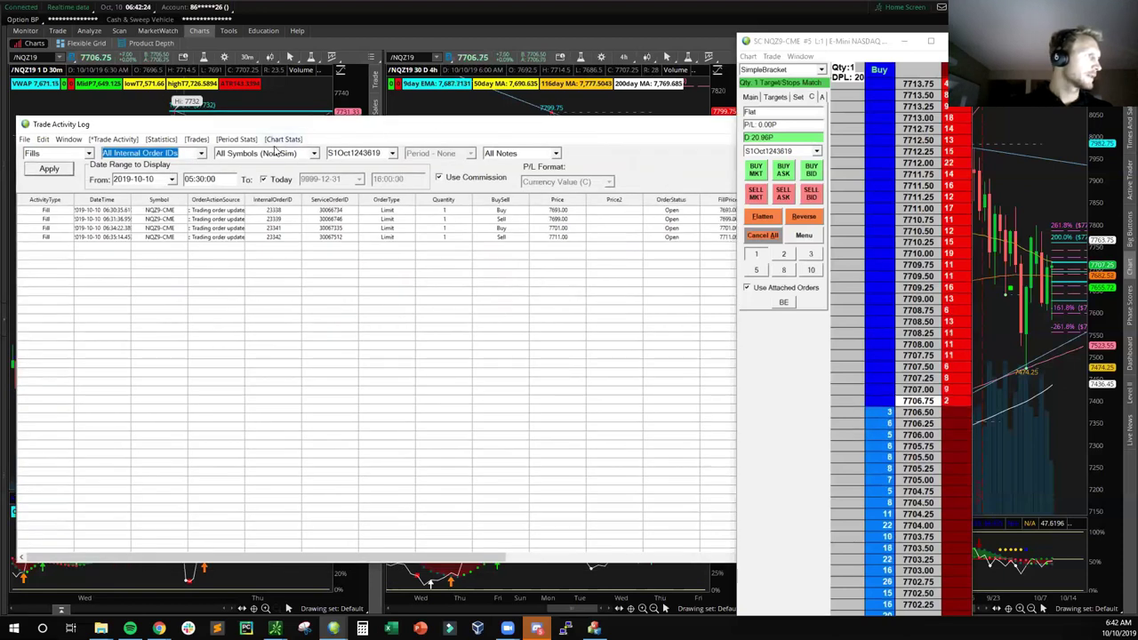
{"action": "left_click", "coordinate": [159, 139]}
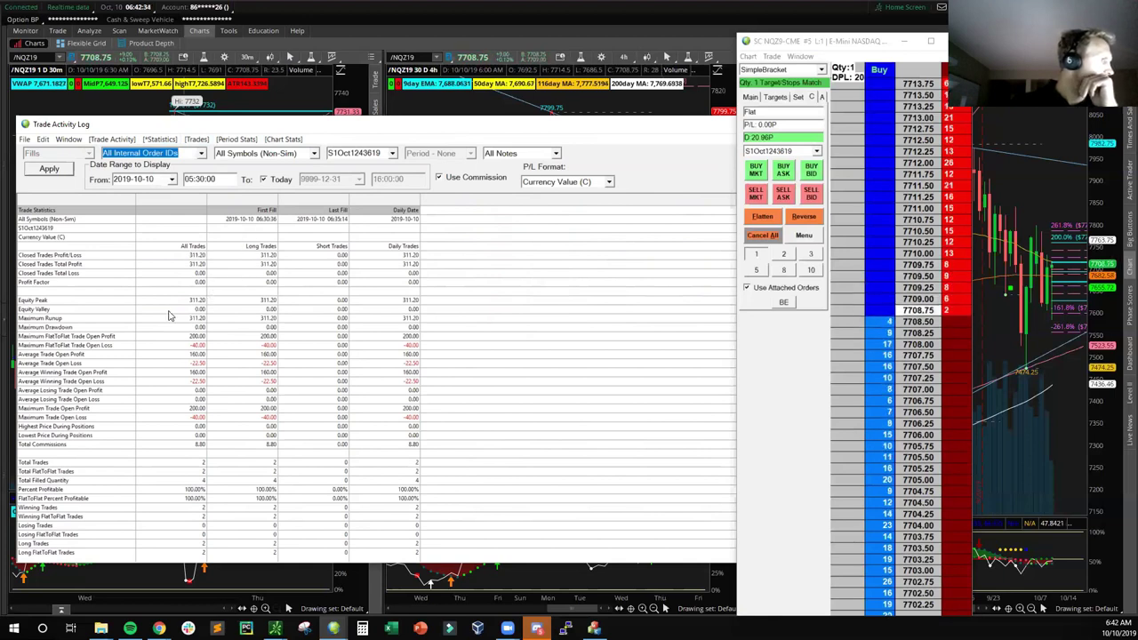
Step: Scroll through the 2019-10-10 trade statistics in the Trade Activity Log
{"action": "scroll", "coordinate": [201, 322], "scroll_direction": "down", "scroll_amount": 1}
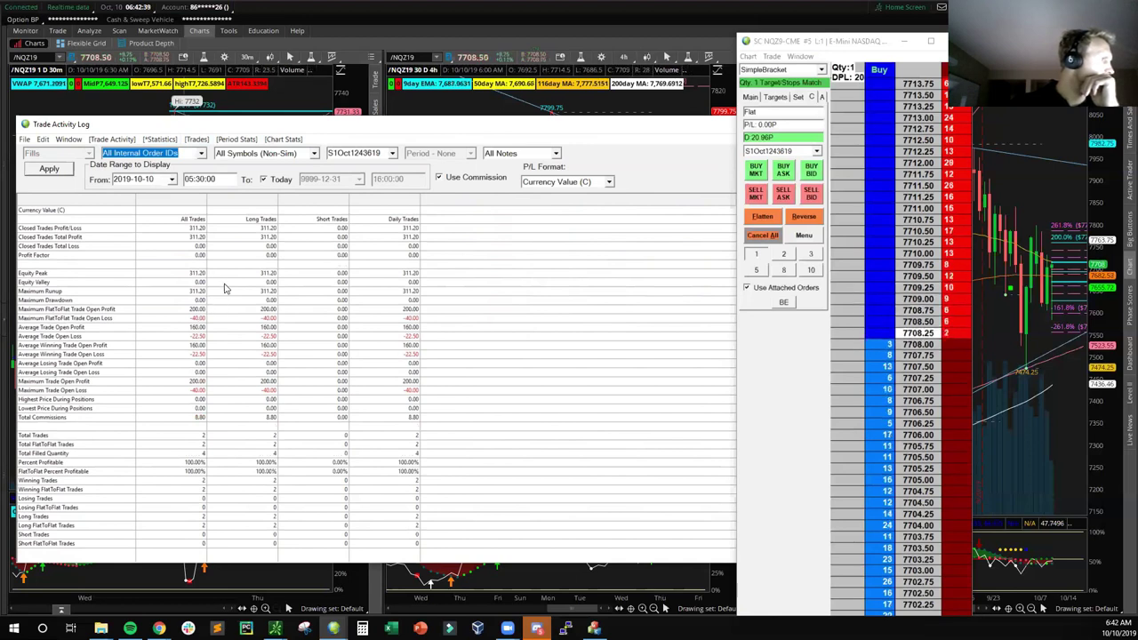
{"action": "scroll", "coordinate": [227, 291], "scroll_direction": "down", "scroll_amount": 2}
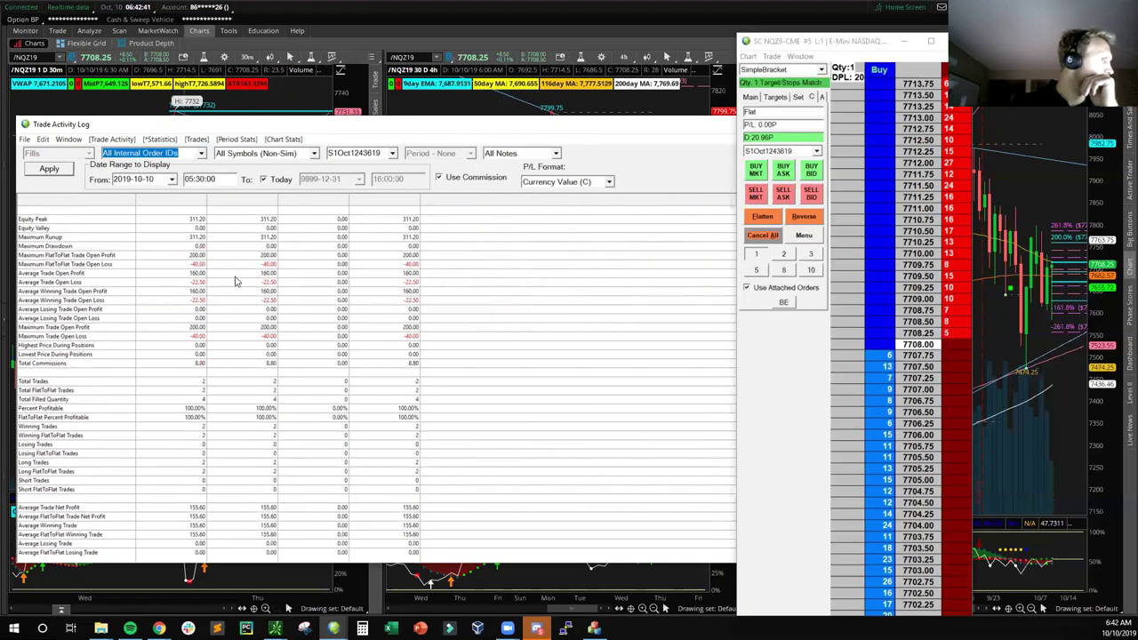
{"action": "scroll", "coordinate": [236, 281], "scroll_direction": "down", "scroll_amount": 3}
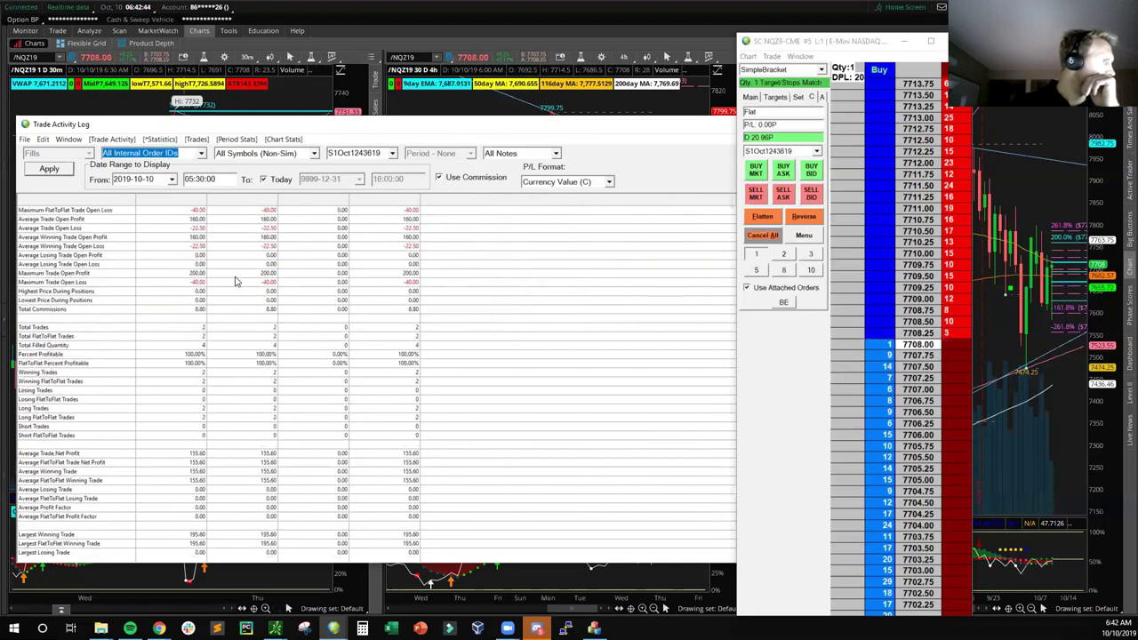
{"action": "scroll", "coordinate": [236, 281], "scroll_direction": "down", "scroll_amount": 1}
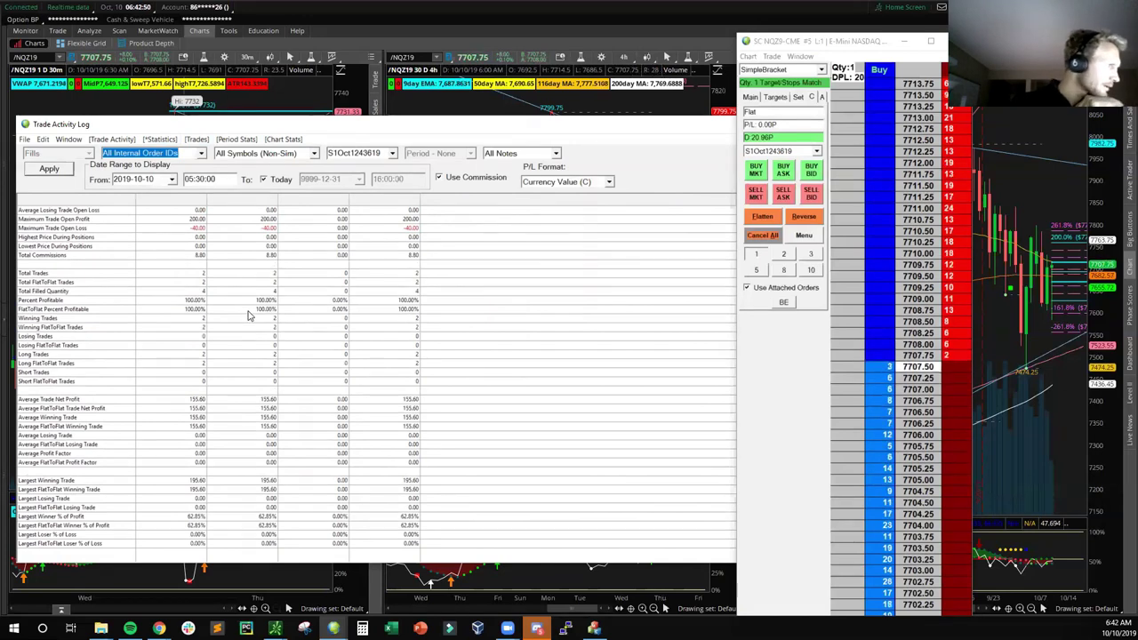
{"action": "scroll", "coordinate": [323, 351], "scroll_direction": "down", "scroll_amount": 3}
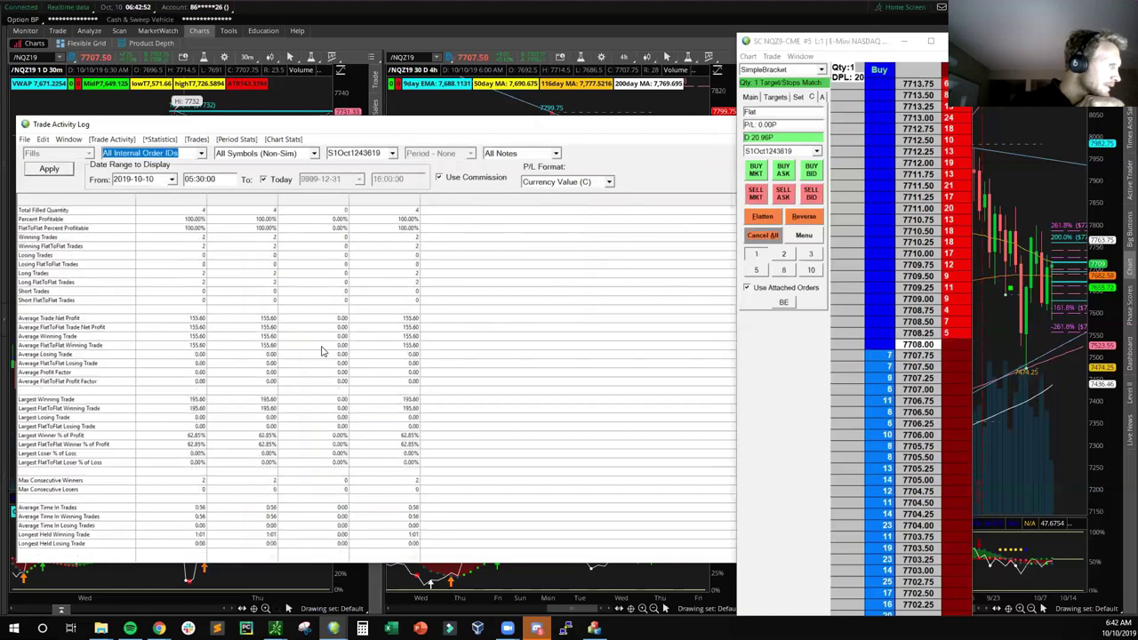
{"action": "scroll", "coordinate": [323, 351], "scroll_direction": "down", "scroll_amount": 6}
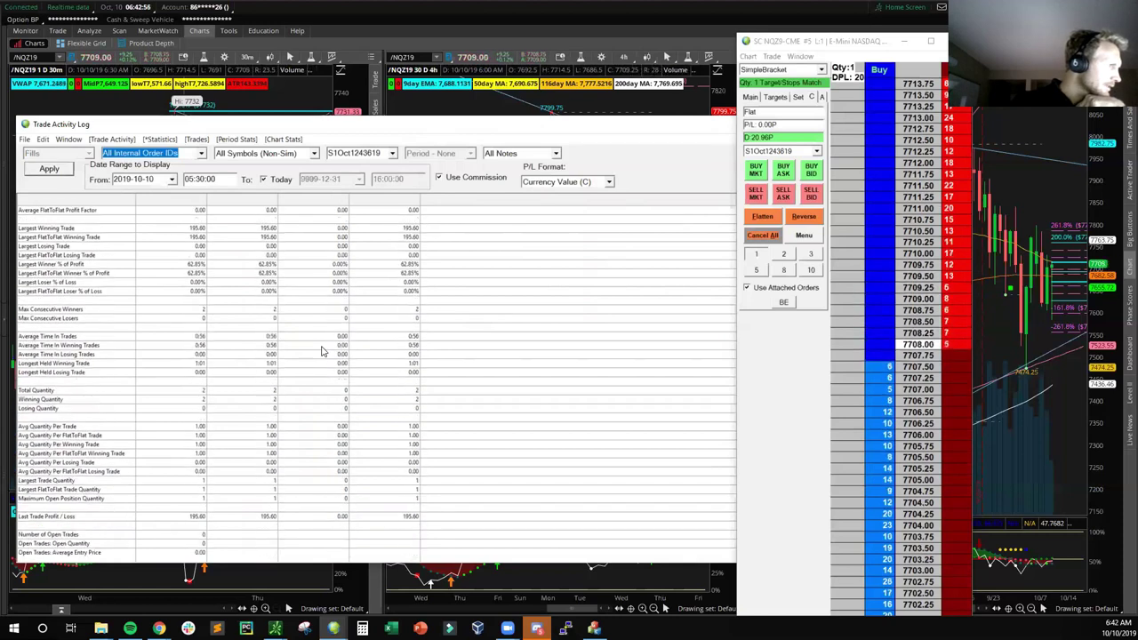
{"action": "scroll", "coordinate": [323, 349], "scroll_direction": "up", "scroll_amount": 13}
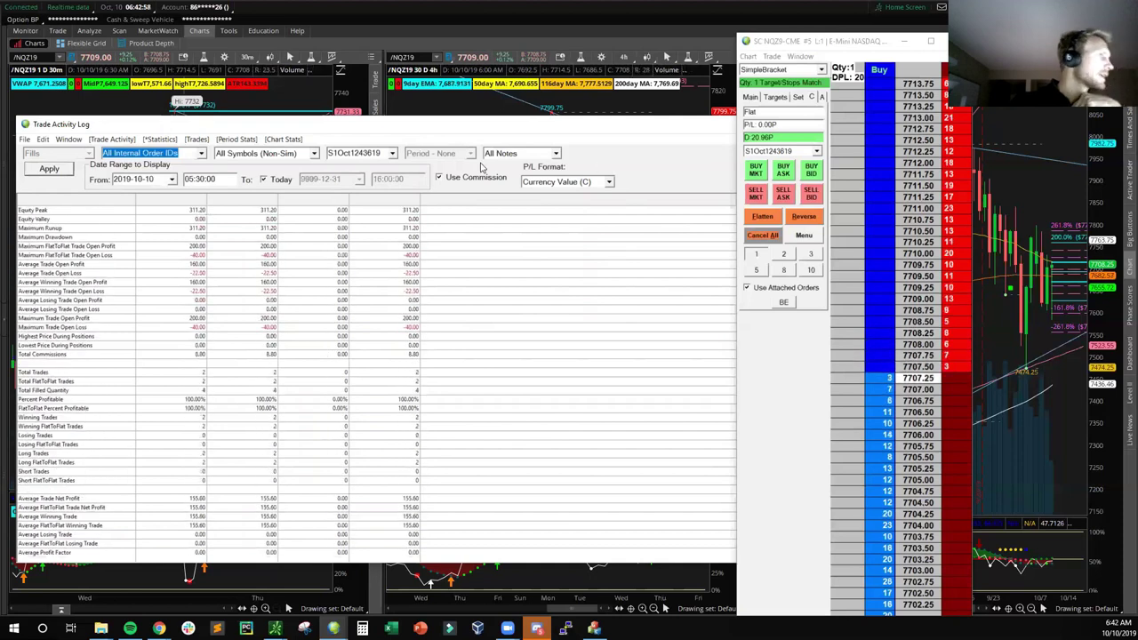
Step: List the individual trades: 115.60 and 195.60 profit, totalling 311.20
{"action": "left_click_drag", "start_coordinate": [597, 129], "coordinate": [573, 126]}
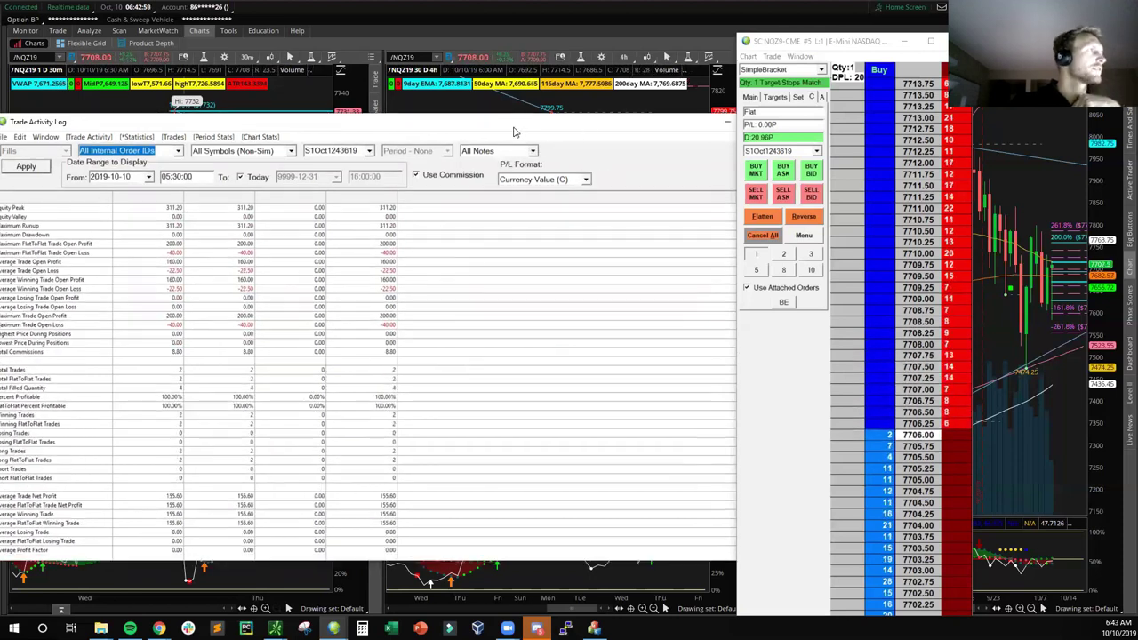
{"action": "left_click", "coordinate": [170, 137]}
{"action": "left_click_drag", "start_coordinate": [622, 125], "coordinate": [508, 121]}
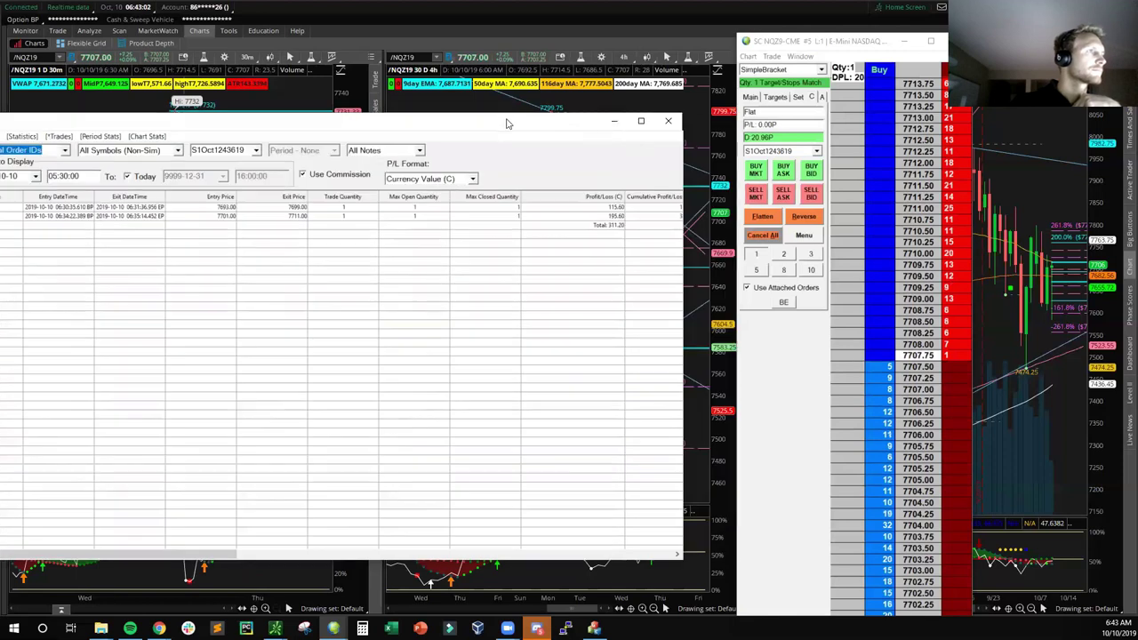
{"action": "left_click", "coordinate": [612, 122]}
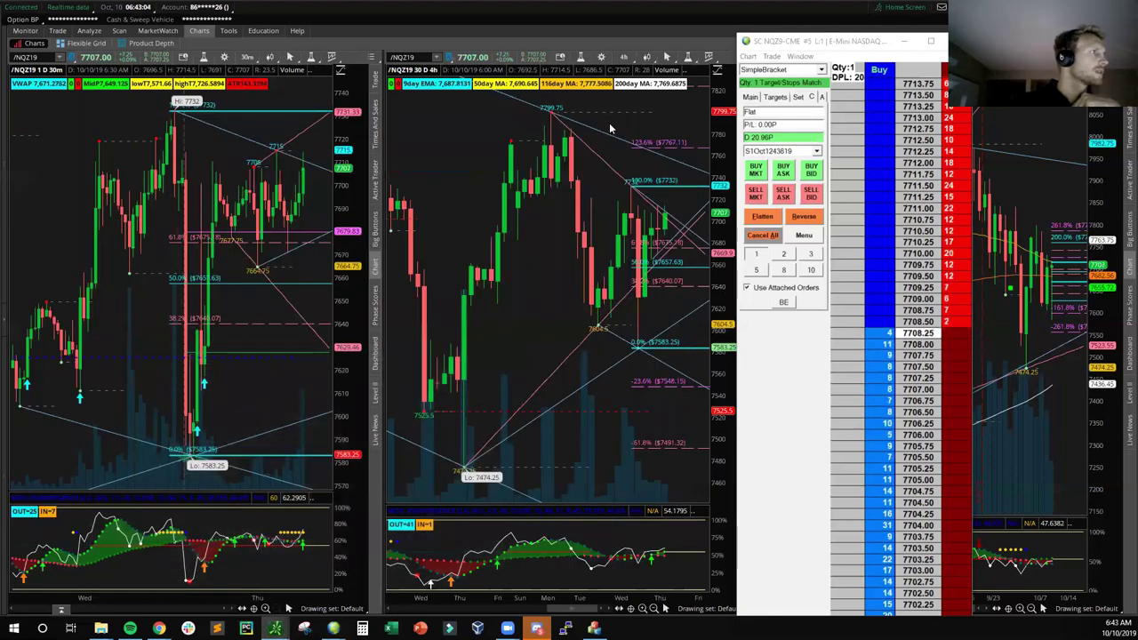